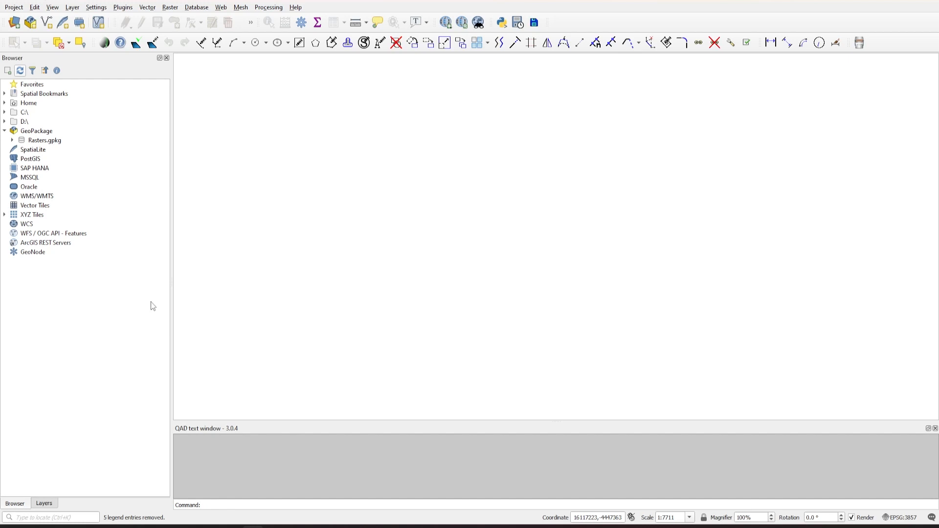
Add the DTM_McIvor raster from the Rasters.gpkg GeoPackage to the map and show the project's layer list.
left_click(12, 140)
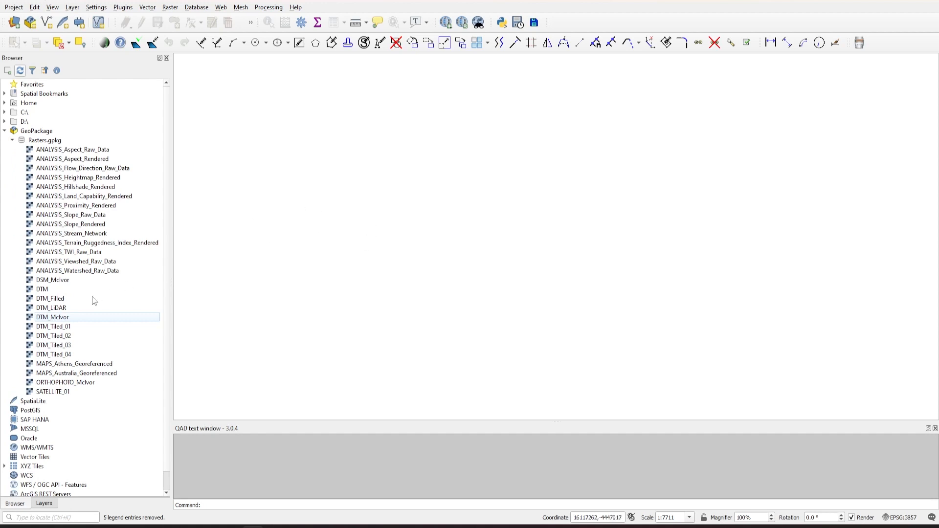
left_click(50, 141)
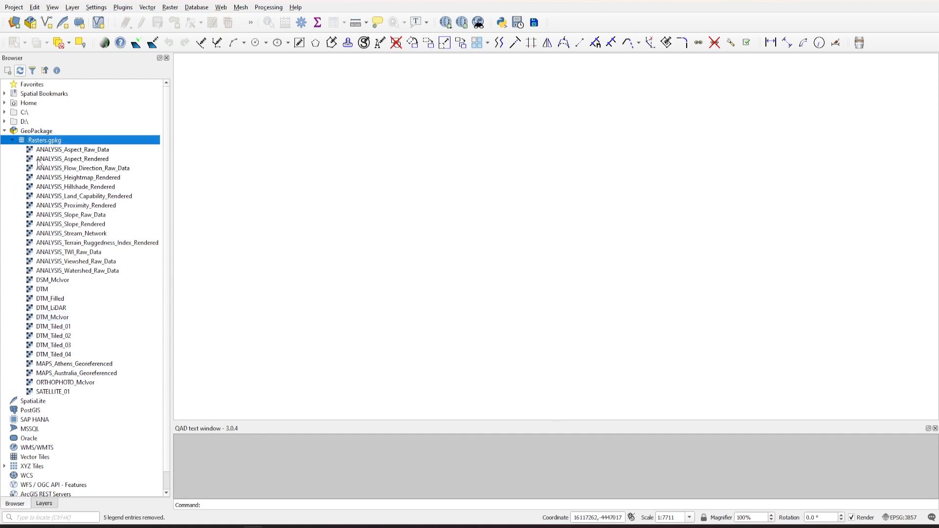
left_click(50, 322)
left_click_drag(50, 321, 371, 220)
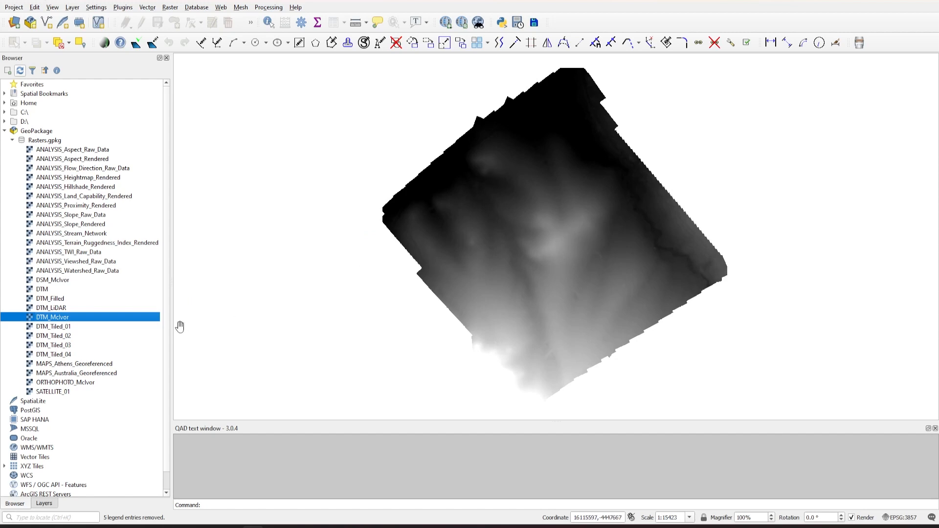
left_click(44, 503)
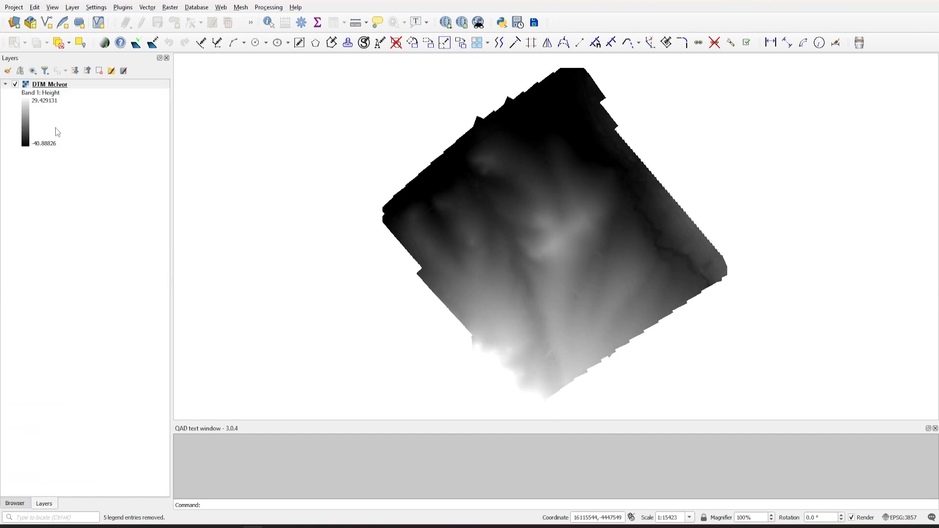
Create a new polygon shapefile layer called Boundary in the project CRS, EPSG:3857 - WGS 84 / Pseudo-Mercator.
left_click(46, 27)
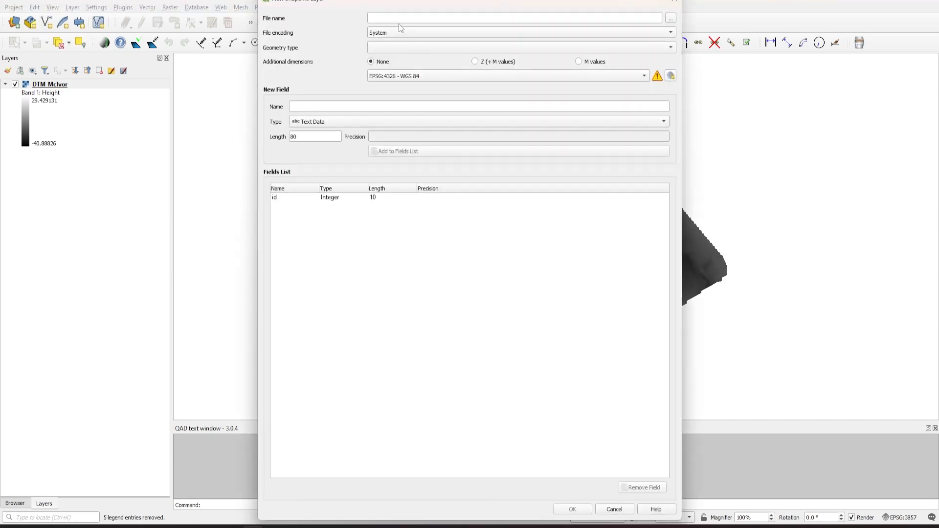
type("Boundary")
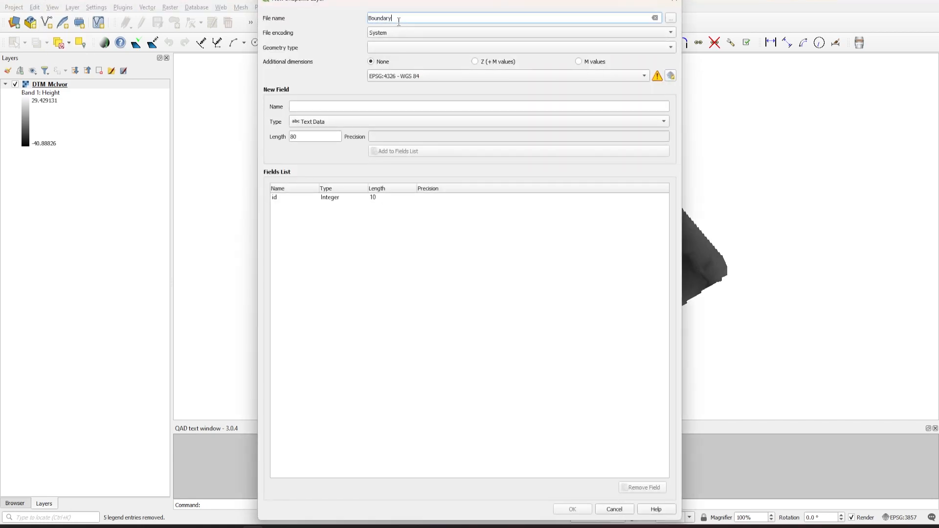
left_click(401, 47)
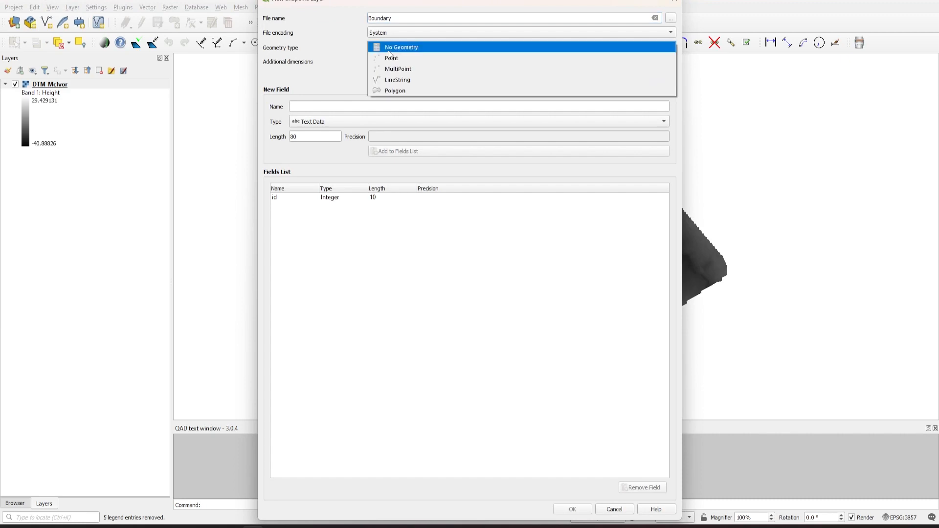
left_click(402, 92)
left_click(396, 76)
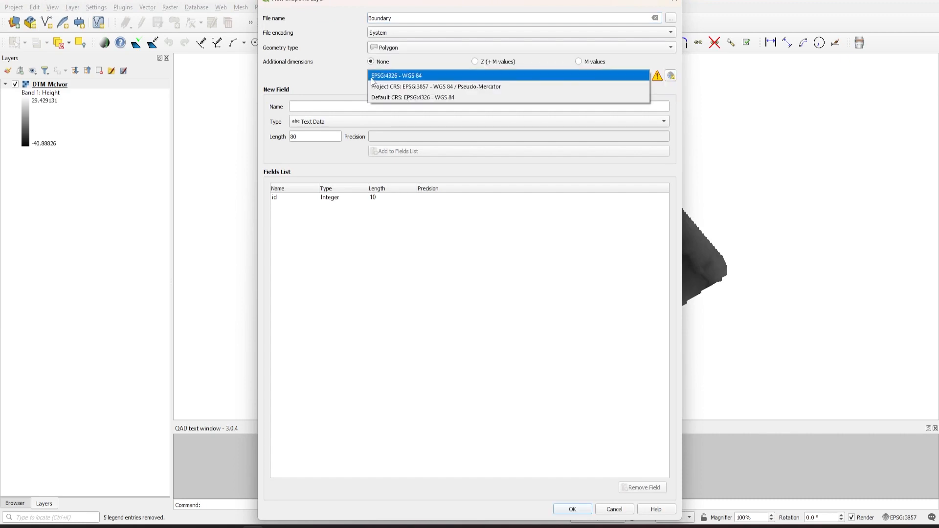
left_click(421, 88)
left_click(571, 509)
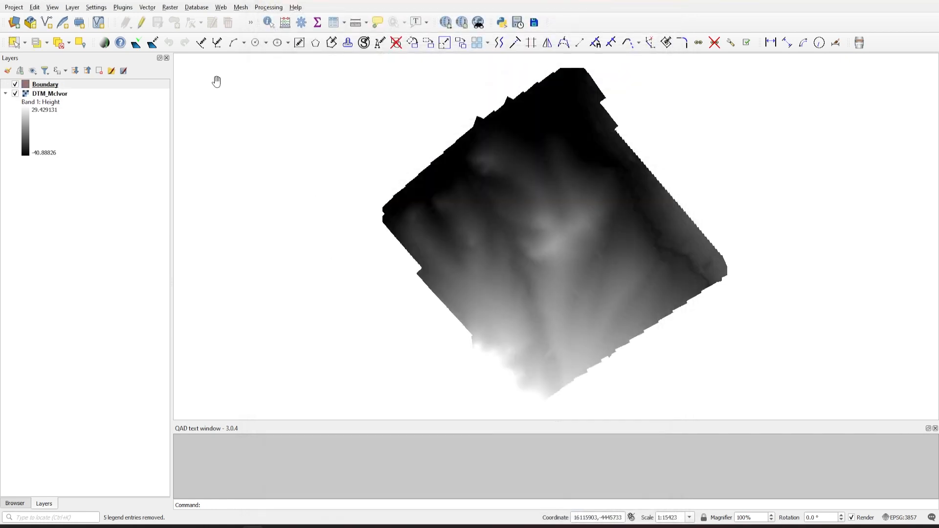
Make the Boundary layer editable and digitize a five-sided polygon over the central part of the DTM.
left_click(149, 84)
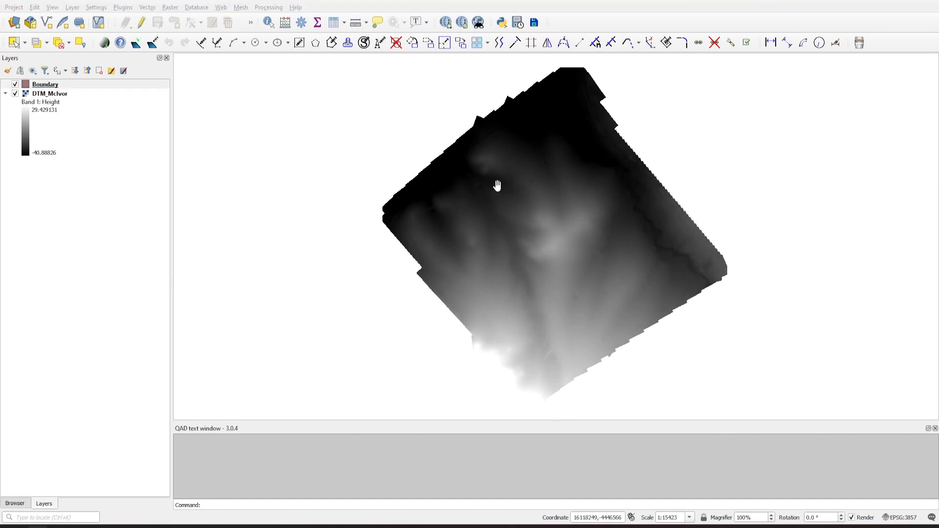
left_click(43, 86)
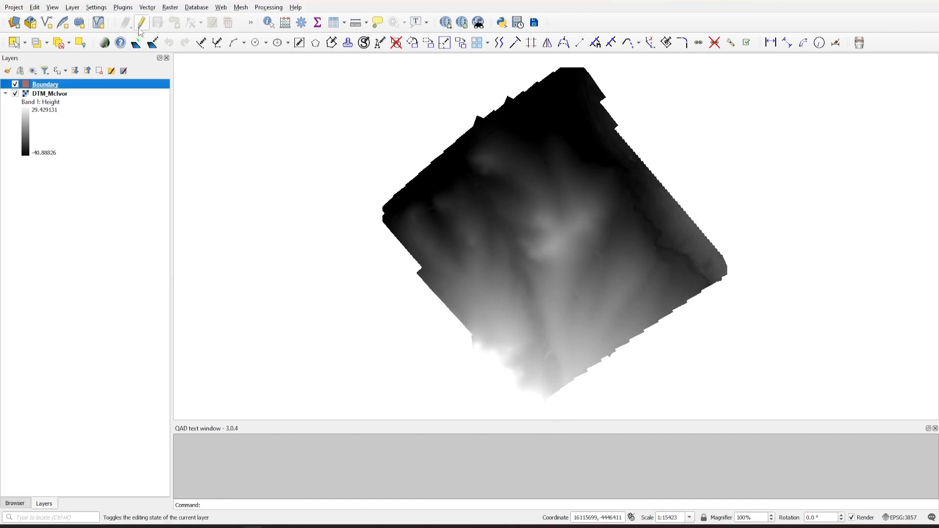
left_click(140, 26)
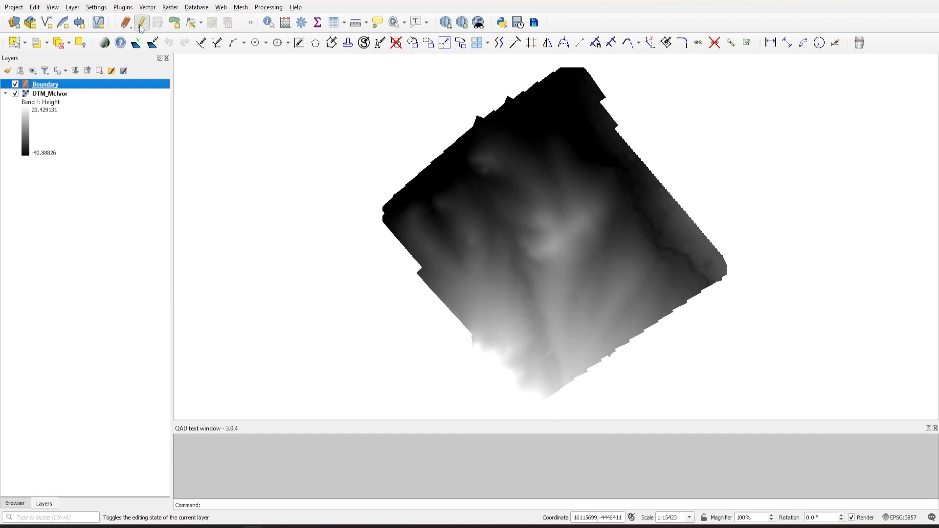
left_click(175, 24)
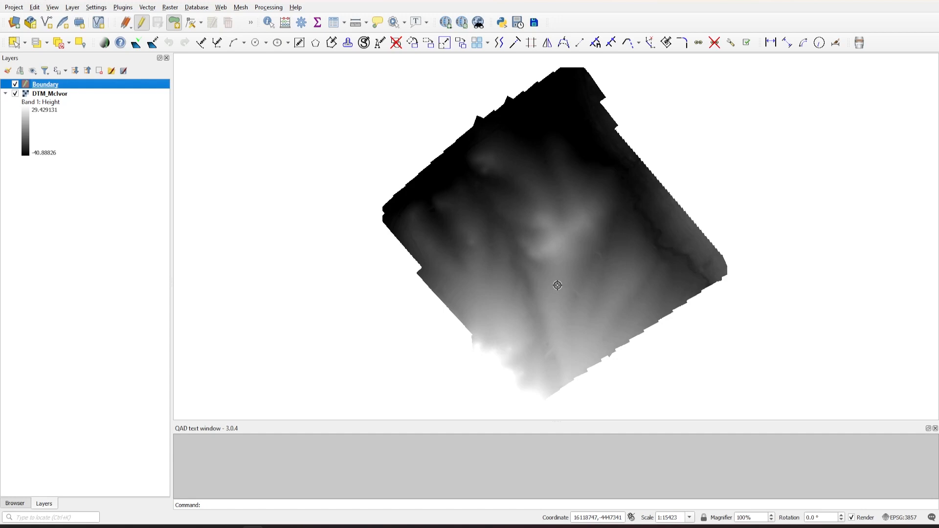
left_click(463, 223)
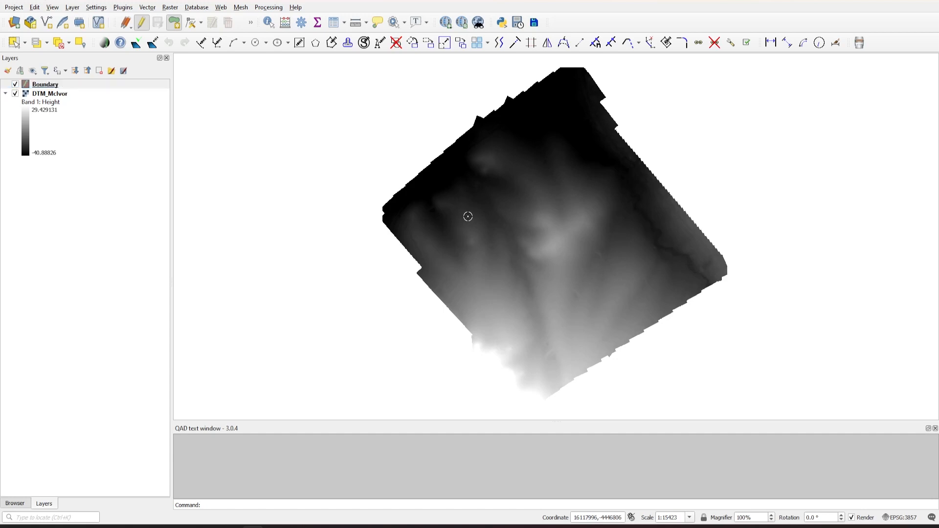
left_click(499, 171)
left_click(576, 178)
left_click(597, 243)
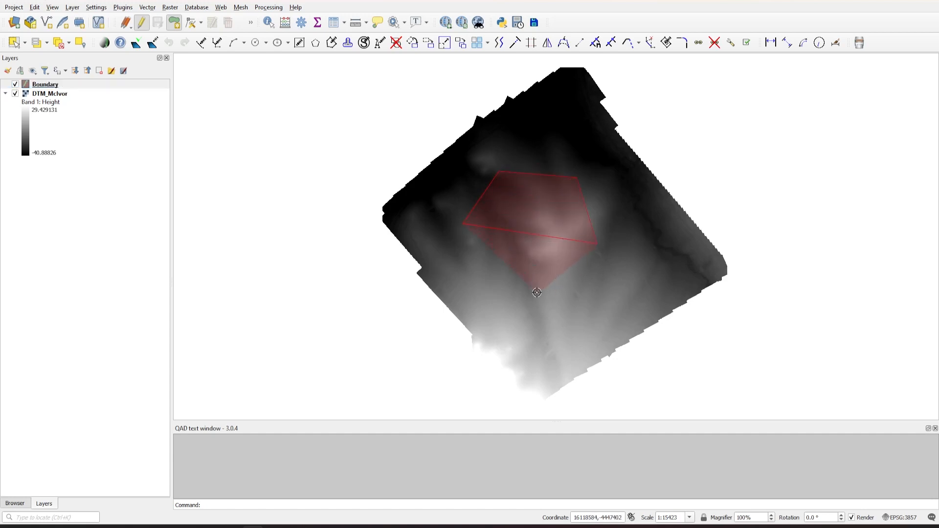
left_click(494, 289)
right_click(460, 260)
Give the new polygon the id 1 and stop editing the Boundary layer, saving its changes.
type("1")
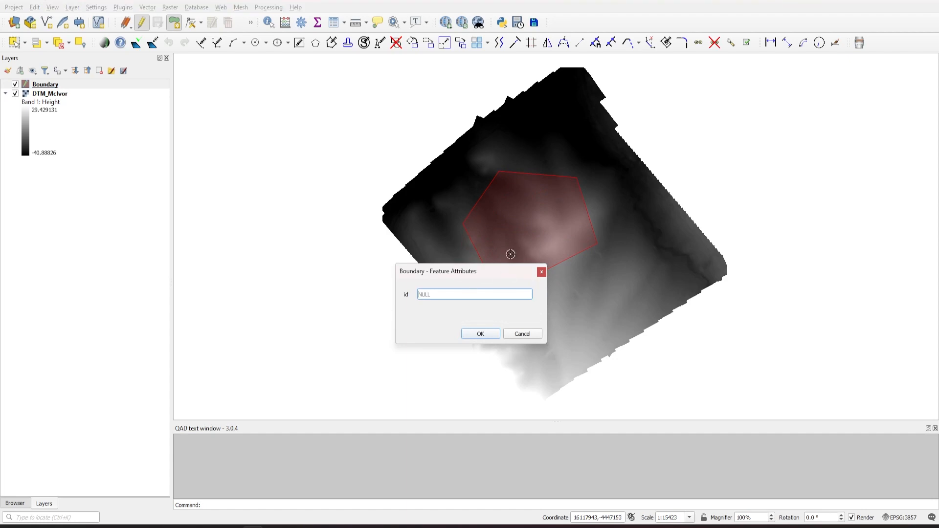
left_click(477, 334)
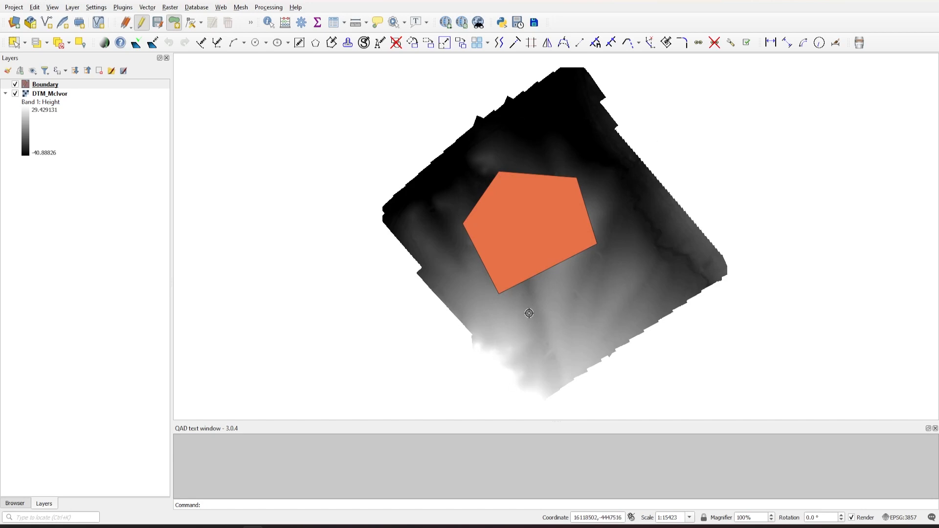
left_click(142, 23)
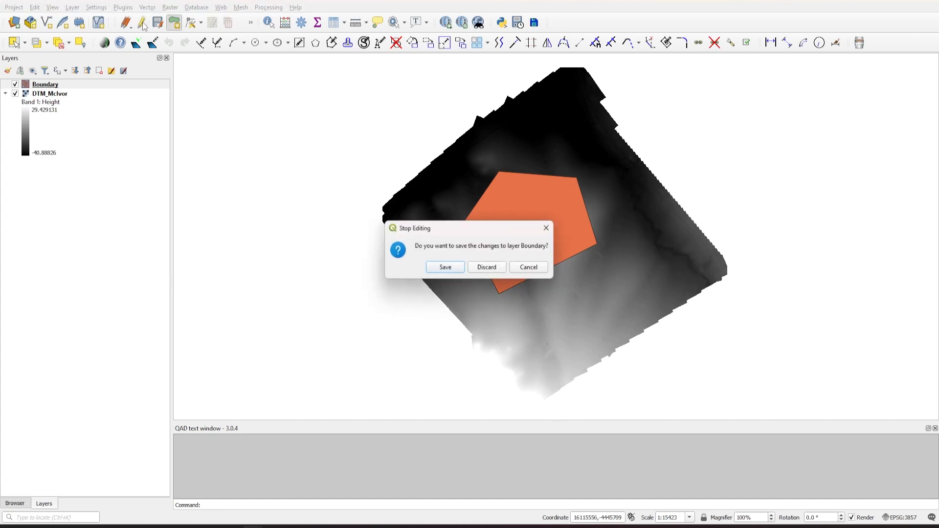
left_click(452, 268)
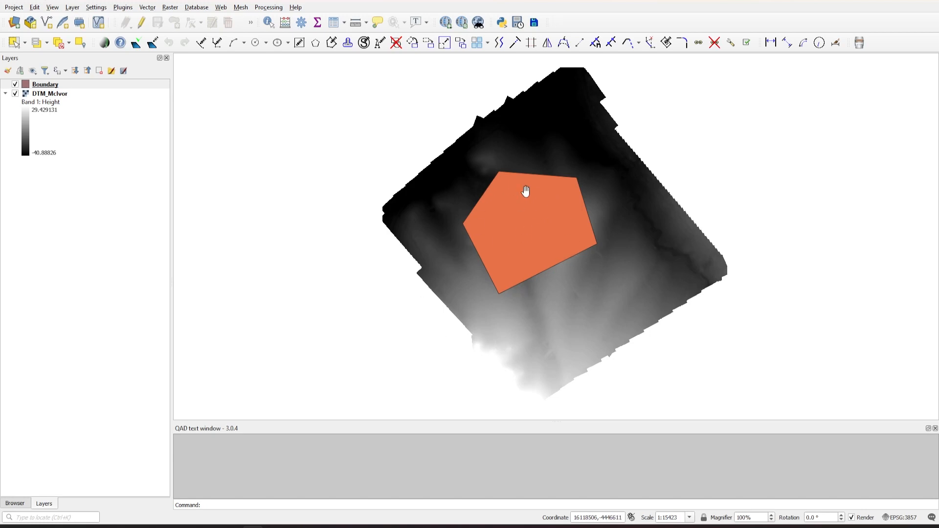
Calculate summary statistics of $area for the Boundary layer and check the Sum value.
left_click(318, 23)
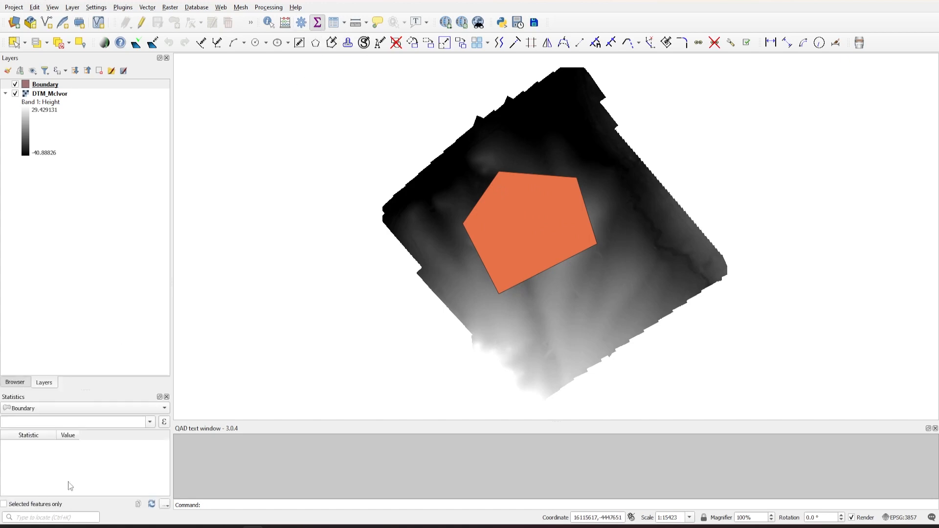
left_click(52, 411)
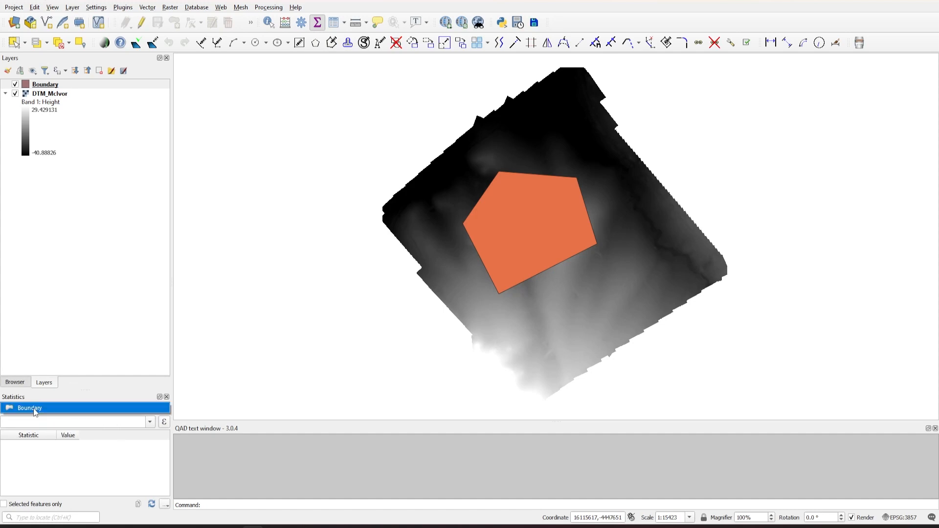
left_click(40, 413)
left_click_drag(52, 86, 78, 411)
left_click(31, 424)
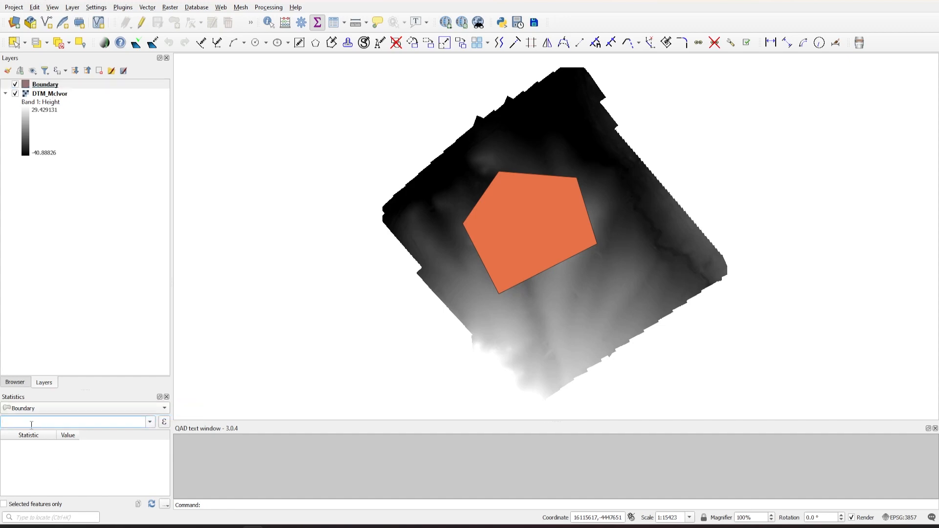
type("$area")
left_click(28, 465)
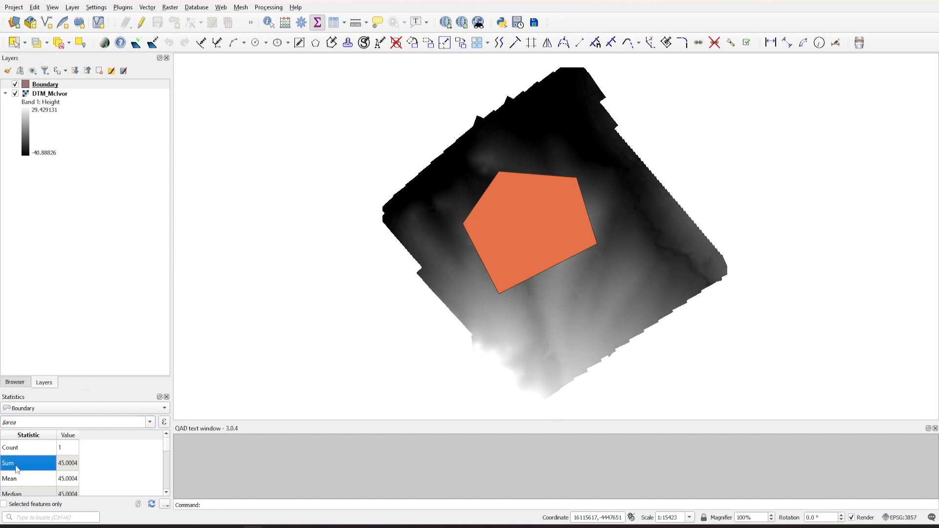
left_click(67, 465)
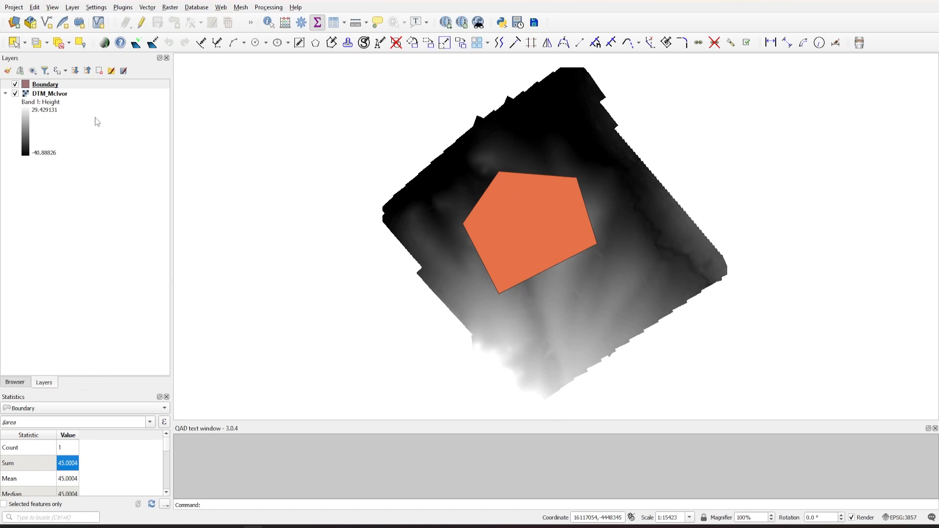
Set the project's area measurement units to Square Meters and re-evaluate the $area statistics for the Boundary layer.
left_click(15, 7)
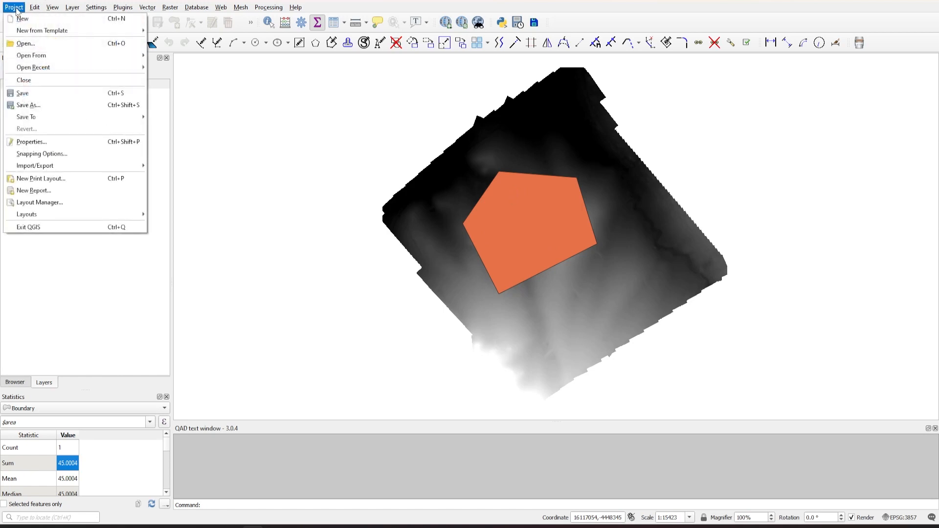
left_click(38, 142)
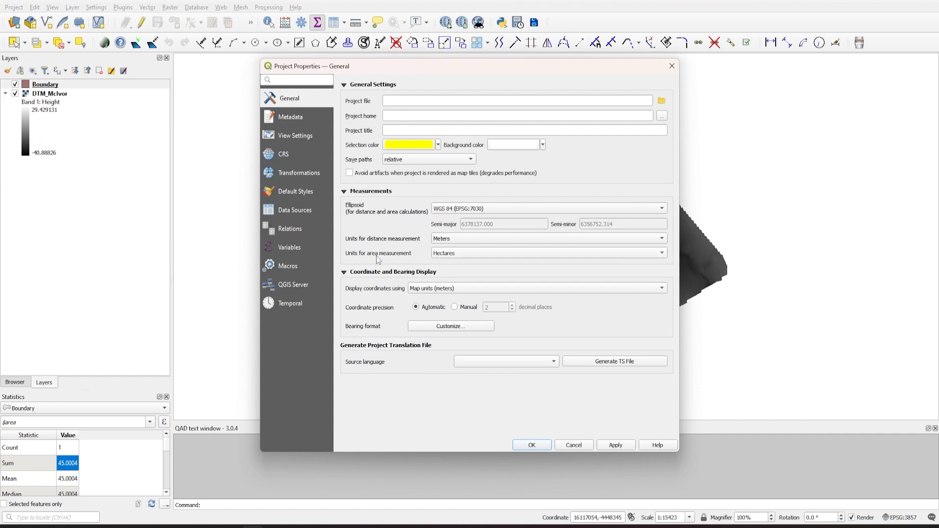
left_click(449, 254)
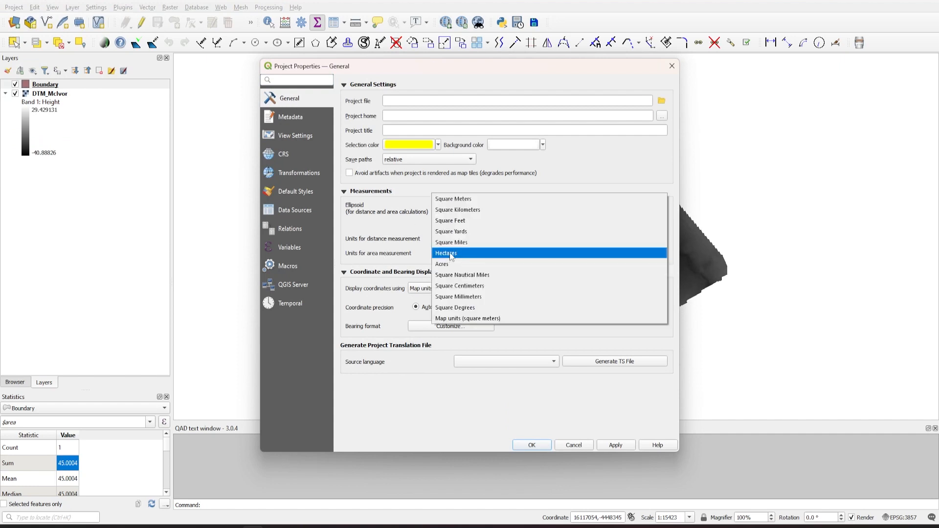
left_click(460, 199)
left_click(574, 445)
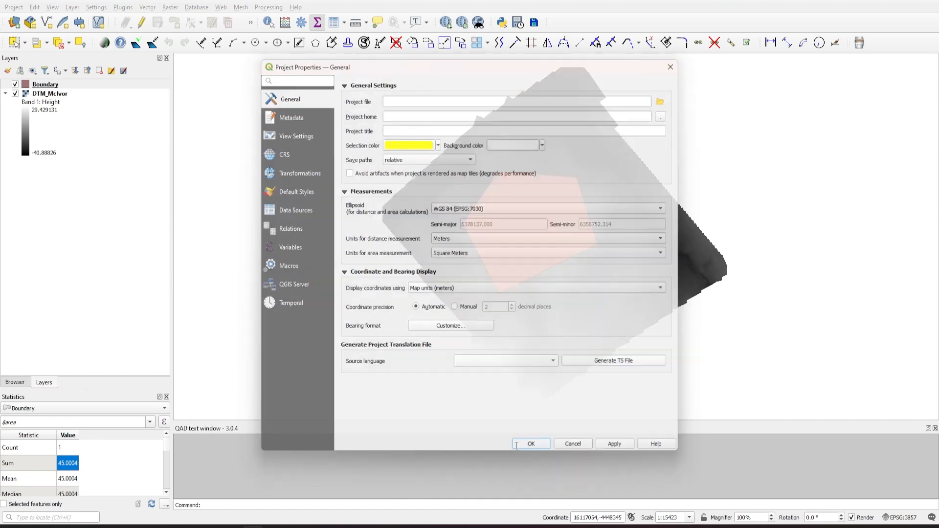
left_click_drag(16, 422, 3, 423)
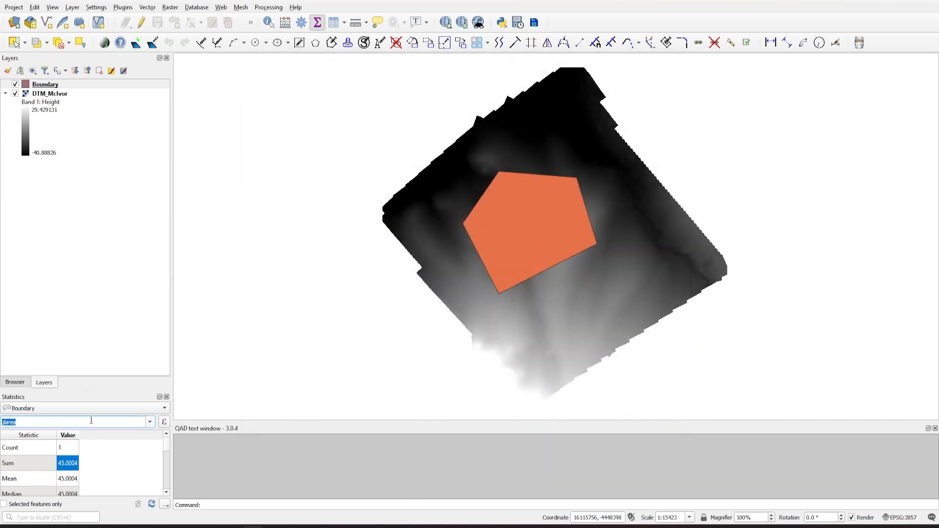
key("BackSpace")
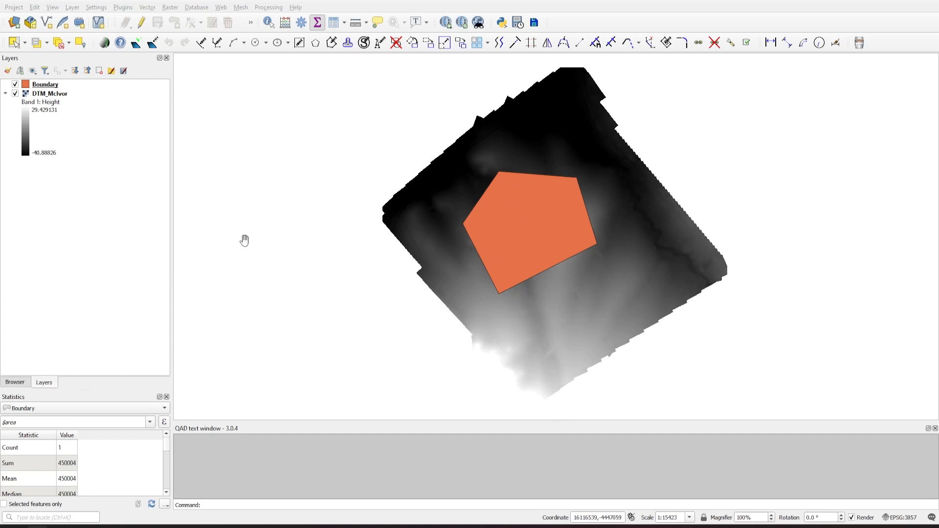
Clip the DTM_McIvor raster with the Boundary layer as the mask, keeping the result as a temporary layer.
left_click(66, 95)
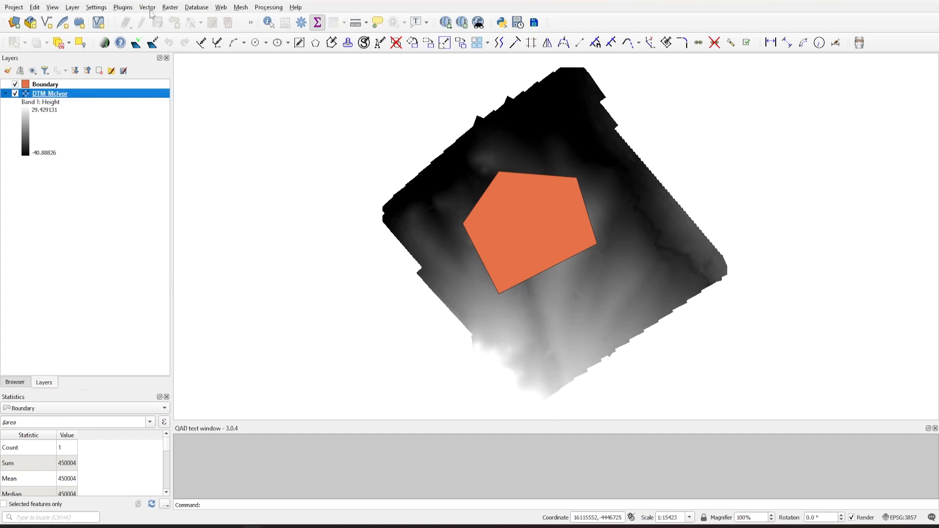
left_click(170, 6)
mouse_move(197, 92)
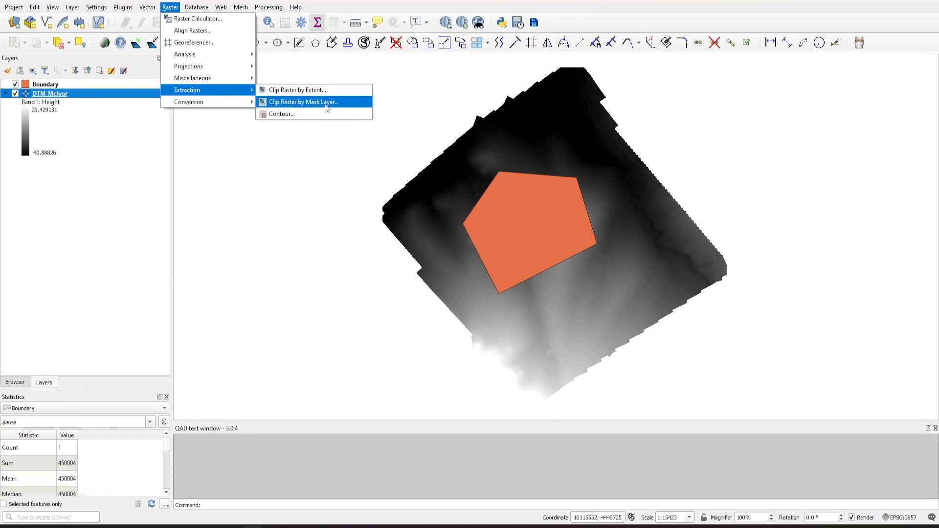
left_click(303, 104)
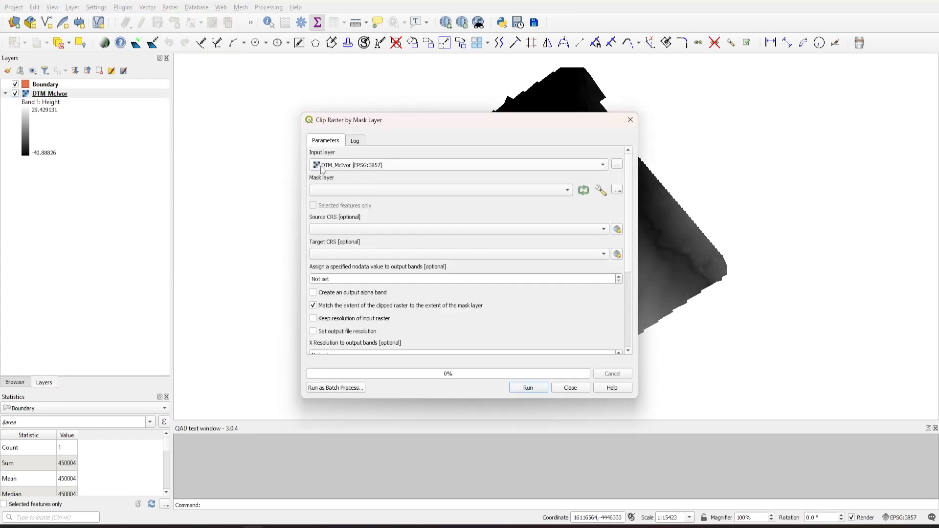
left_click(340, 191)
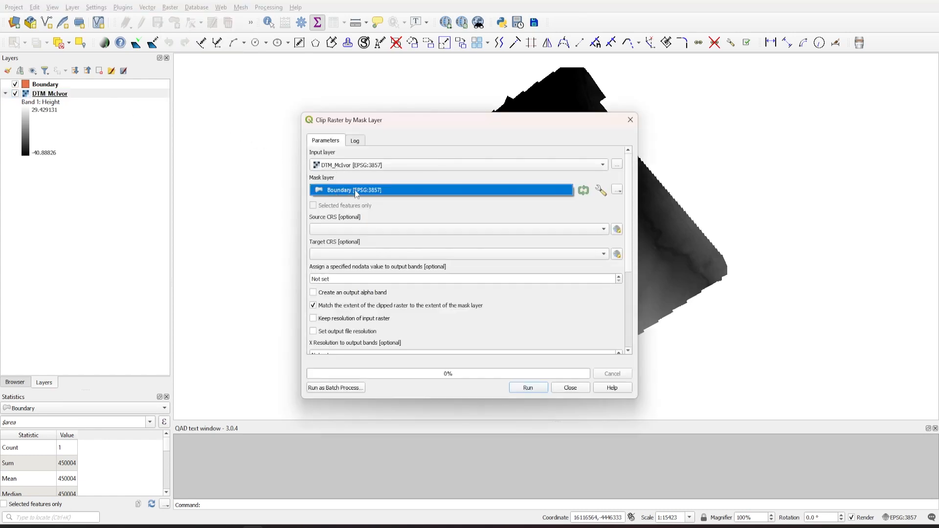
left_click(351, 192)
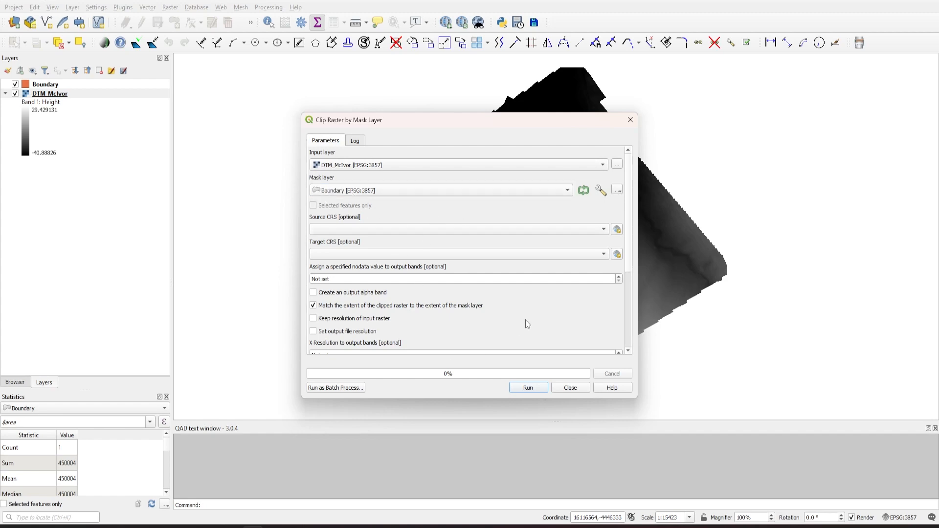
left_click(530, 388)
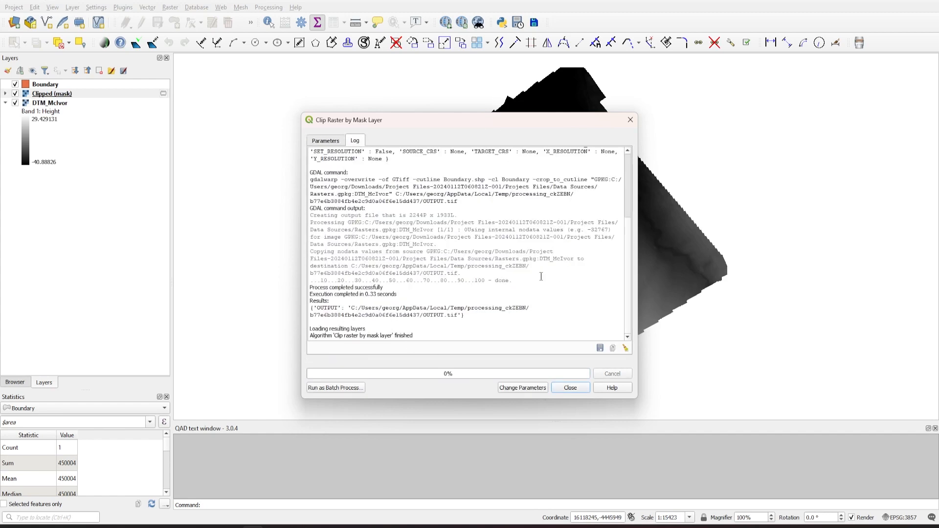
left_click(567, 389)
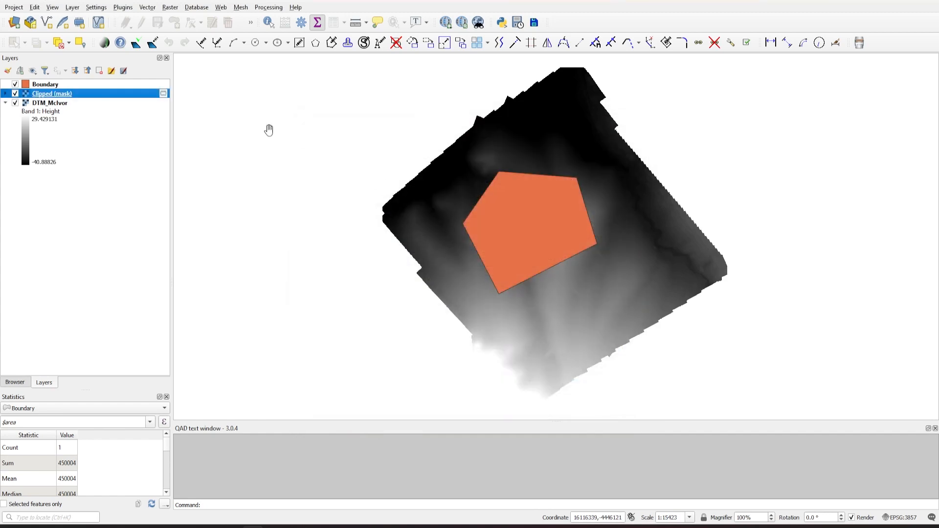
Hide the DTM_McIvor and Boundary layers and inspect the clipped raster on its own.
left_click(16, 103)
left_click(15, 84)
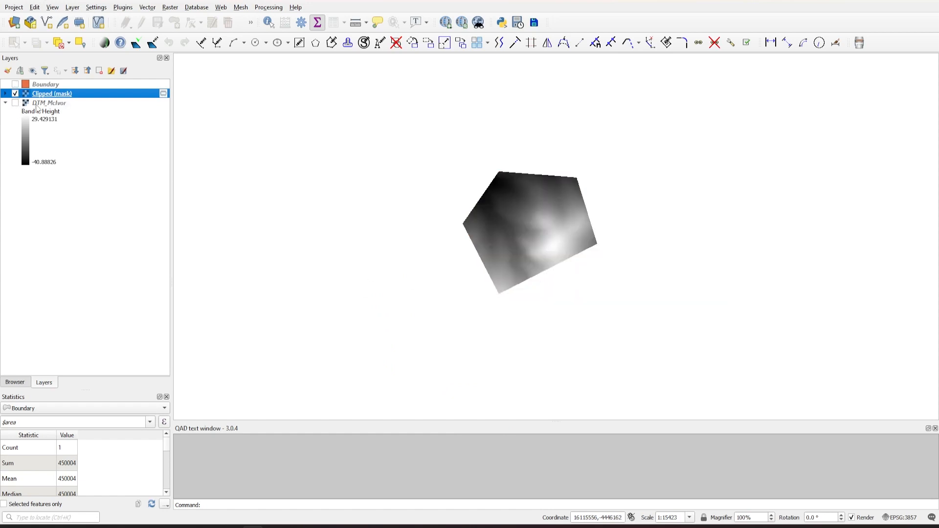
scroll(533, 226, "up", 1)
left_click_drag(503, 193, 479, 199)
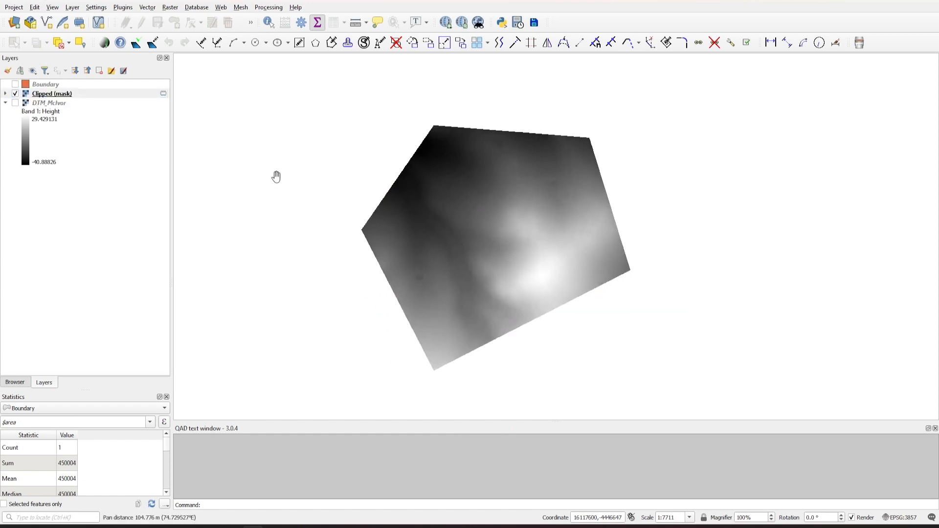
Rename the clipped raster layer as DTM_Clipped.
right_click(56, 92)
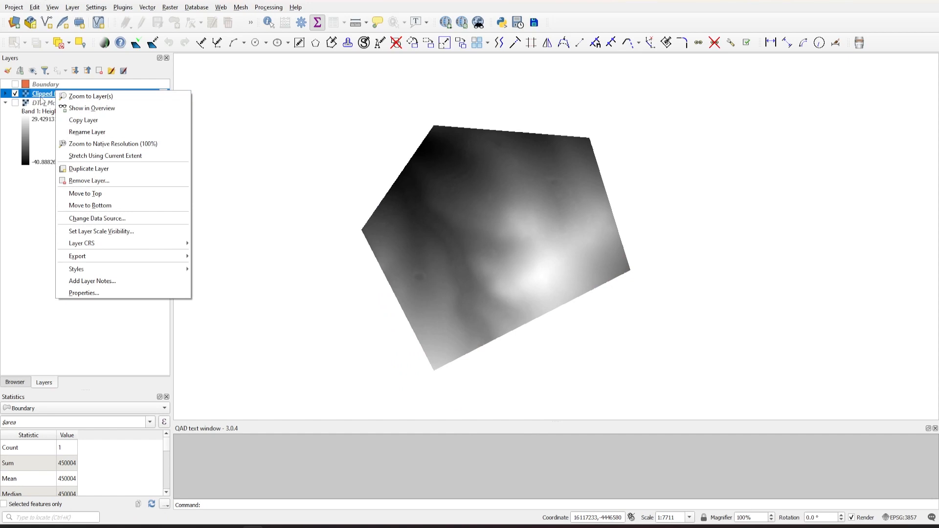
type("n")
type("DTM_C")
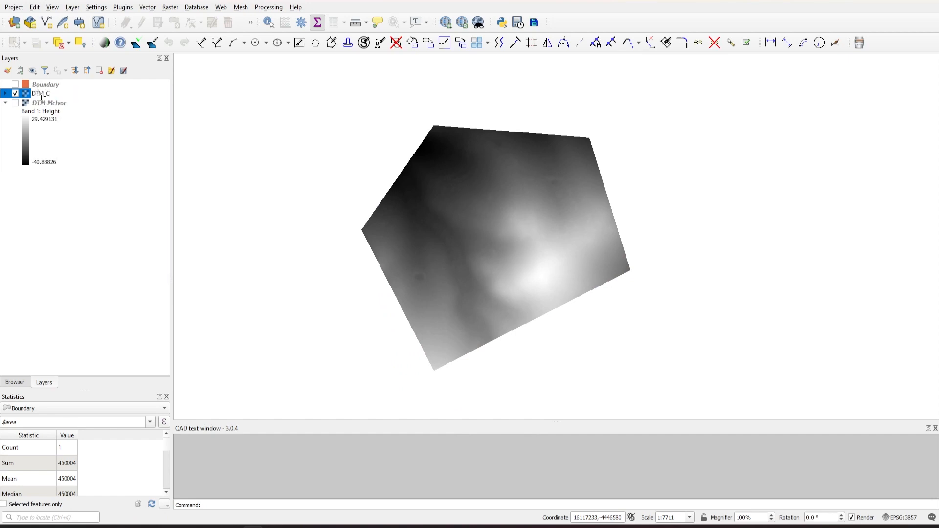
type("lipped")
key("Return")
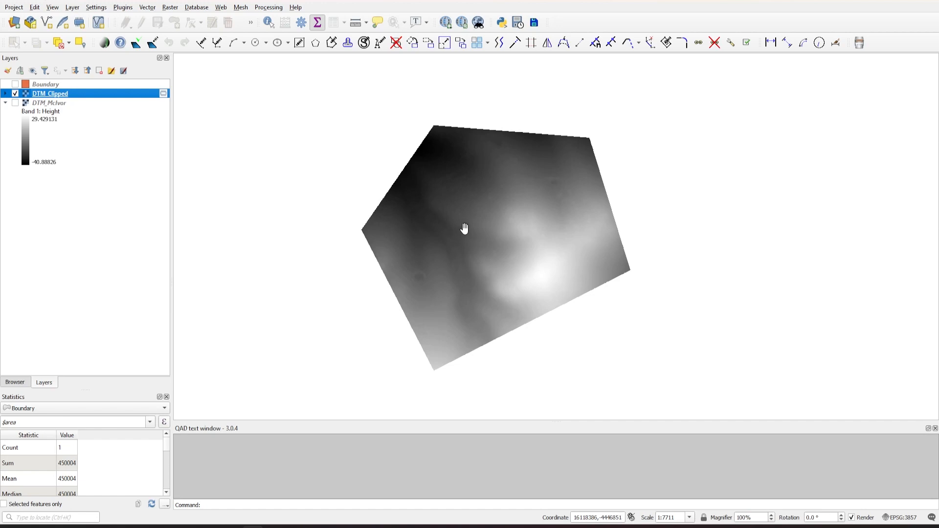
Run the Real Surface Area algorithm with DTM_Clipped as the elevation, saving to a temporary file, and hide the DTM_Clipped layer.
left_click(68, 517)
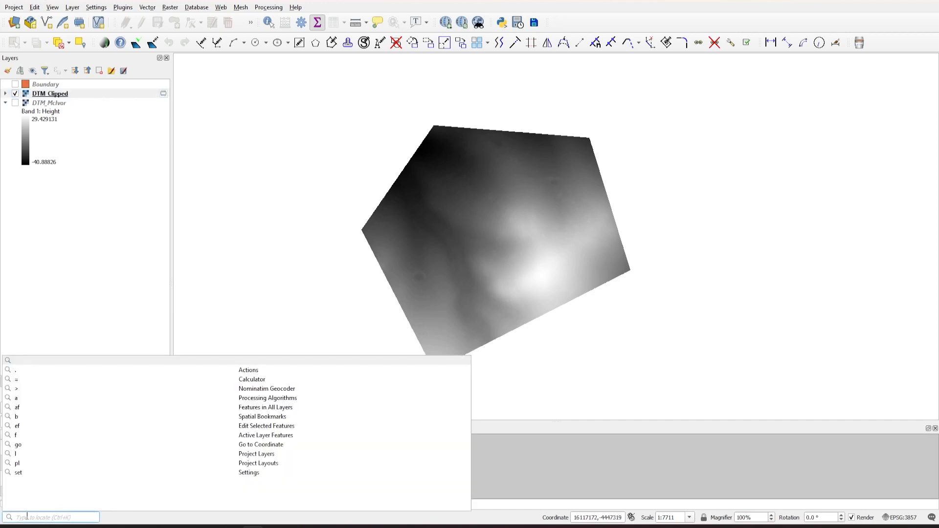
type("real surface area")
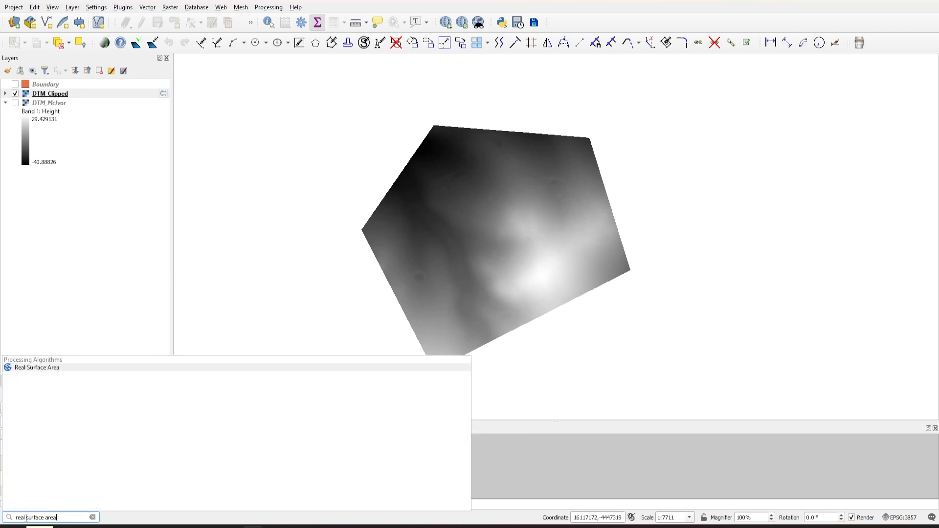
left_click(46, 372)
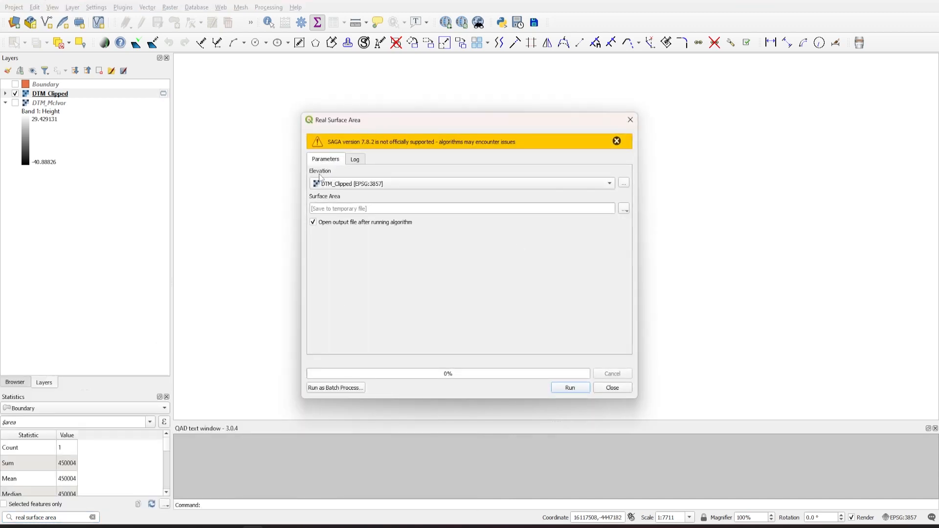
left_click_drag(92, 95, 388, 183)
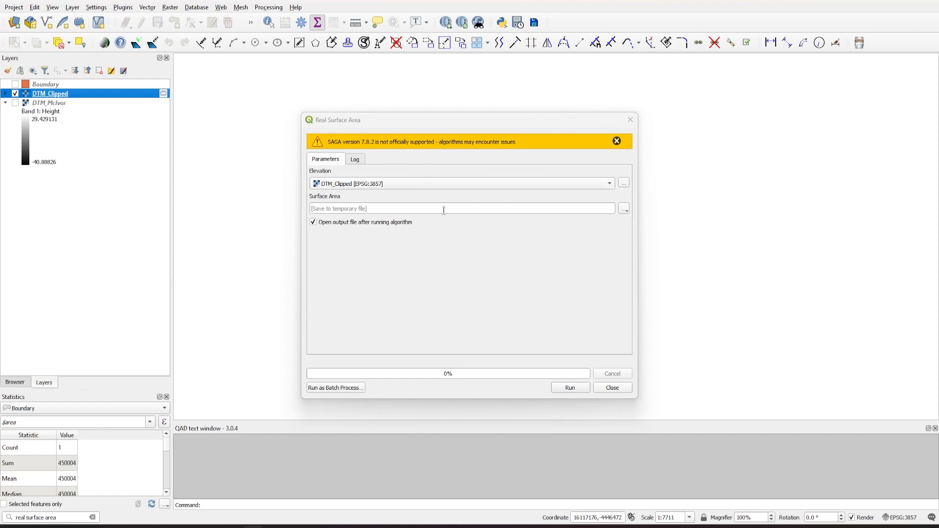
left_click(568, 388)
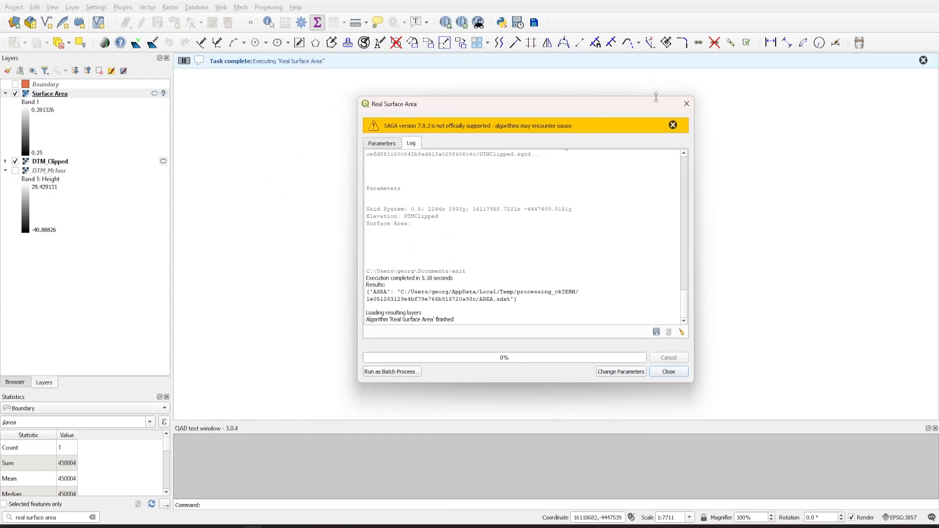
left_click(686, 103)
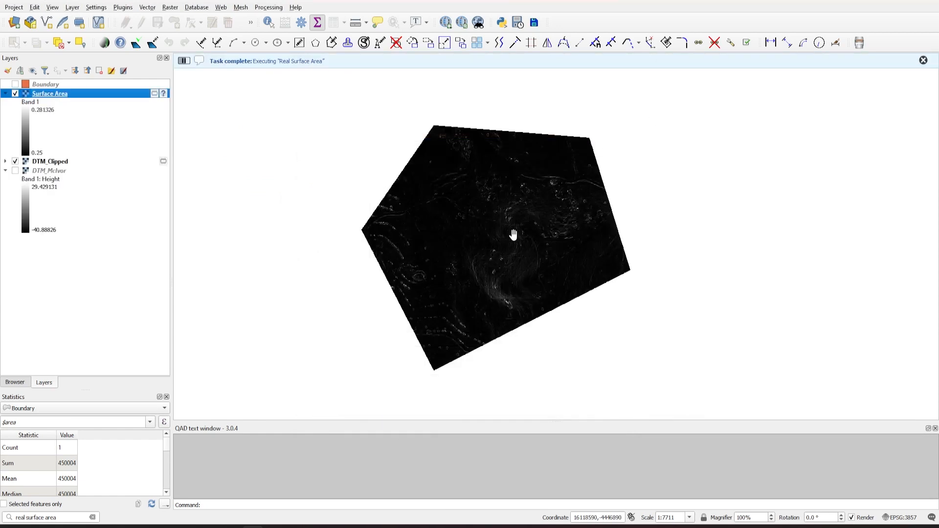
left_click(15, 162)
left_click(6, 171)
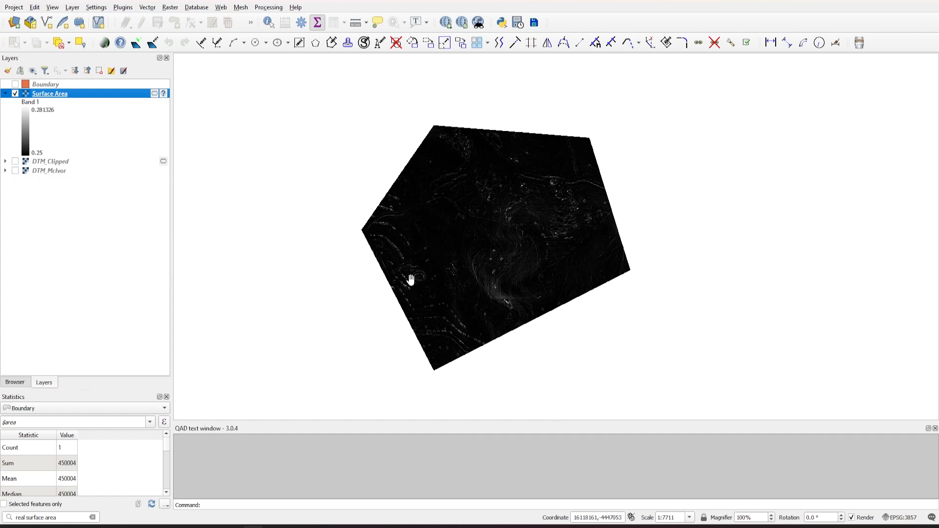
Run Zonal statistics with Boundary as the input layer and Band 1 of Surface Area as the raster, creating a temporary layer.
left_click(48, 518)
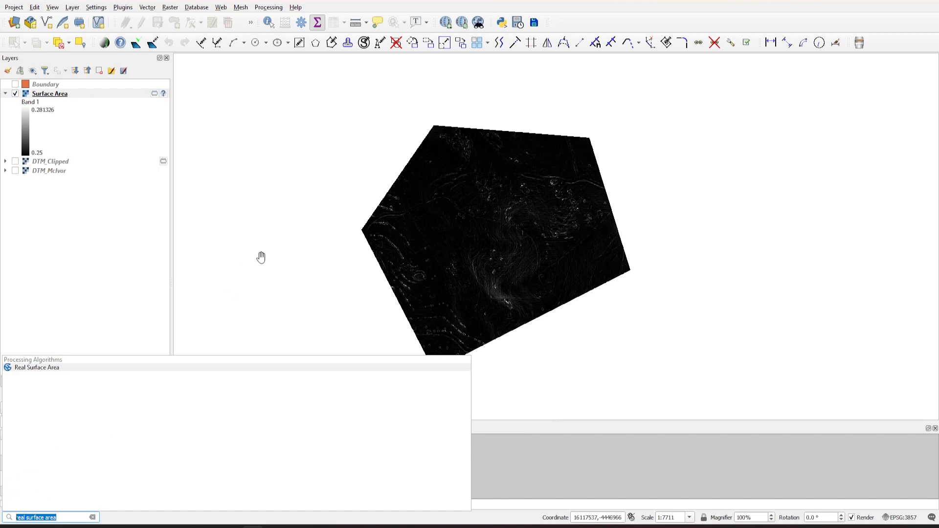
type("zonal sta")
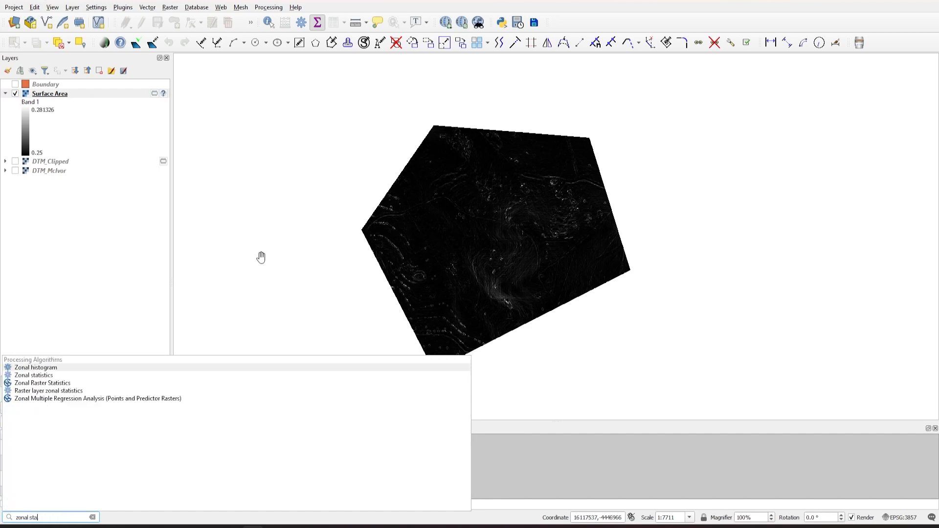
type("tistics")
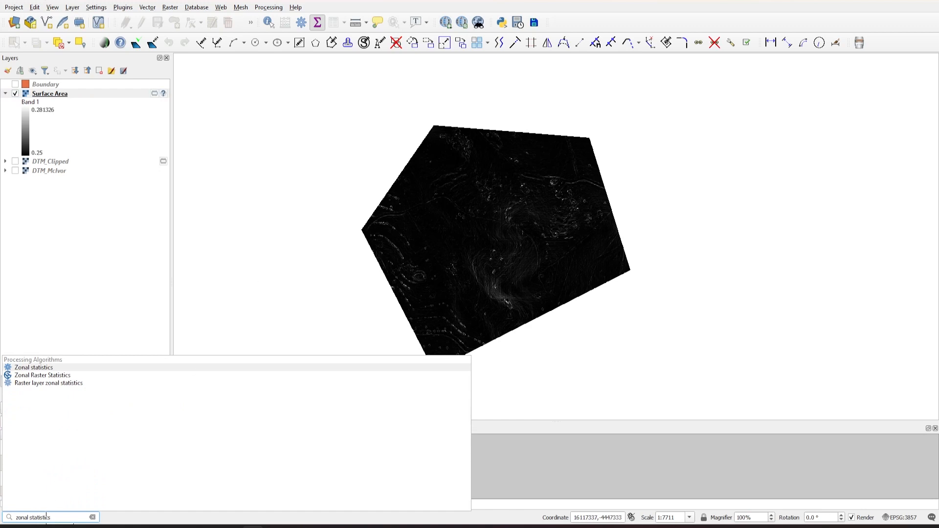
left_click(35, 370)
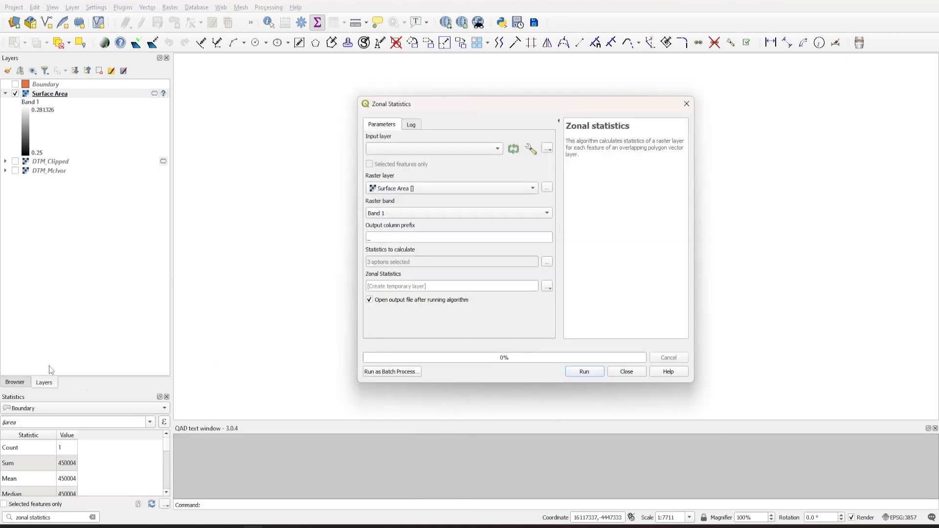
left_click_drag(44, 90, 440, 149)
left_click_drag(50, 98, 416, 191)
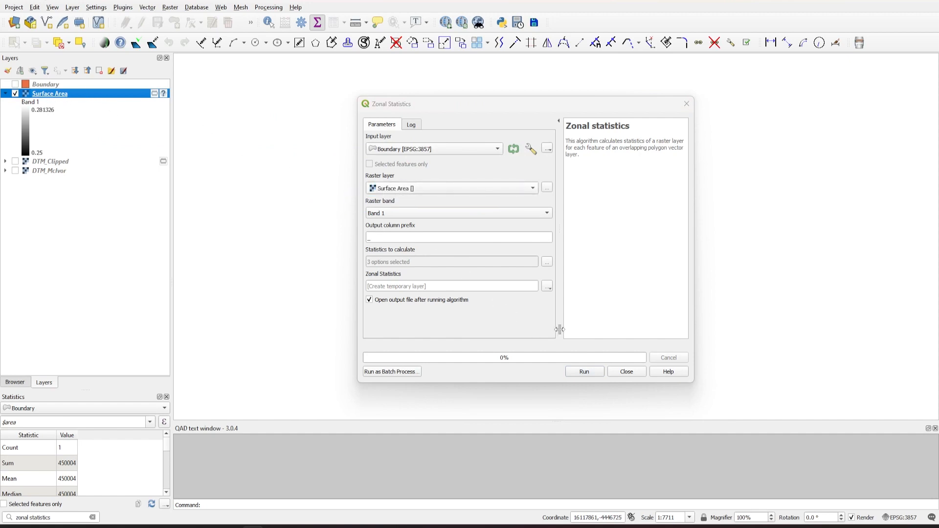
left_click(586, 372)
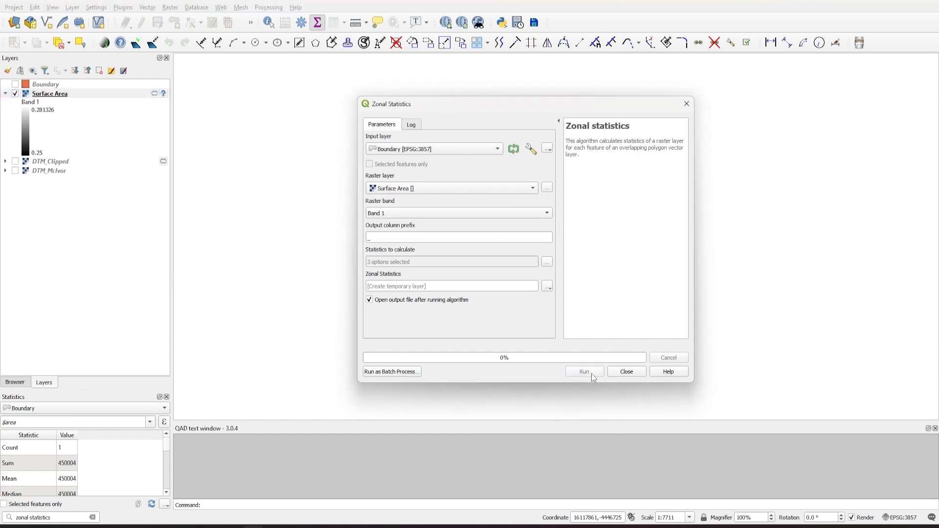
left_click(626, 372)
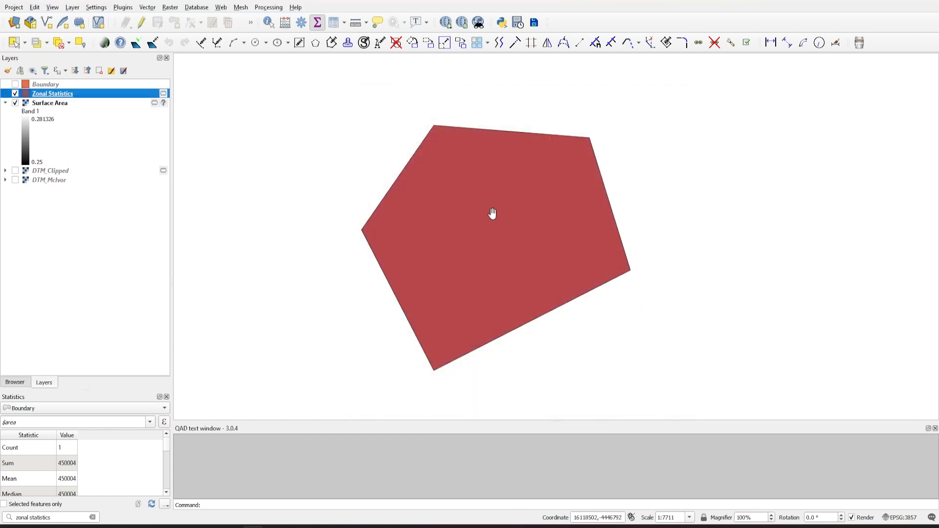
Hide the Surface Area layer and switch between the Boundary and Zonal Statistics polygons to compare them, leaving only Zonal Statistics shown.
left_click(16, 103)
left_click(5, 103)
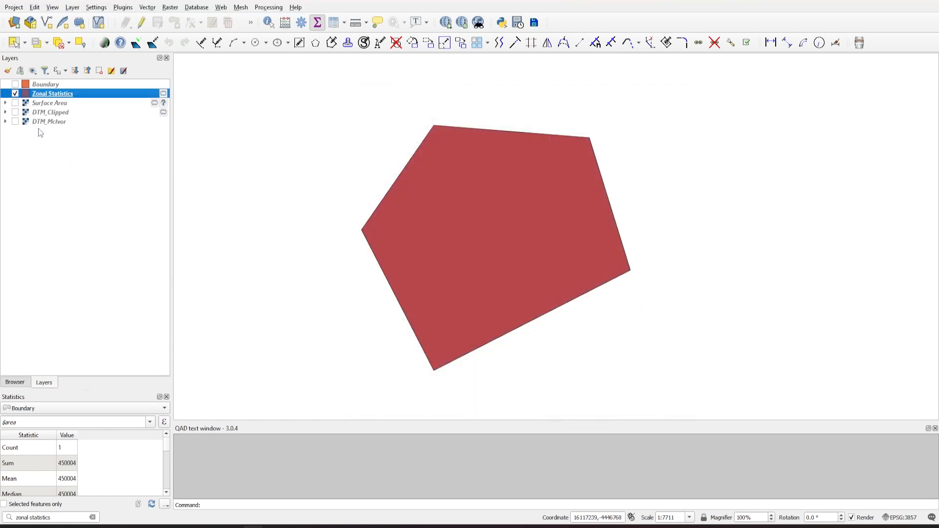
left_click(15, 85)
left_click(16, 93)
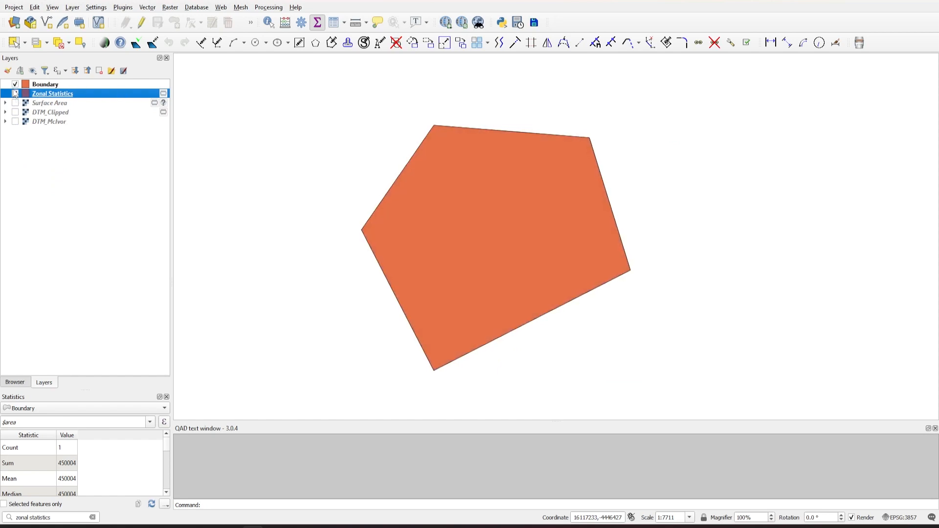
left_click(16, 84)
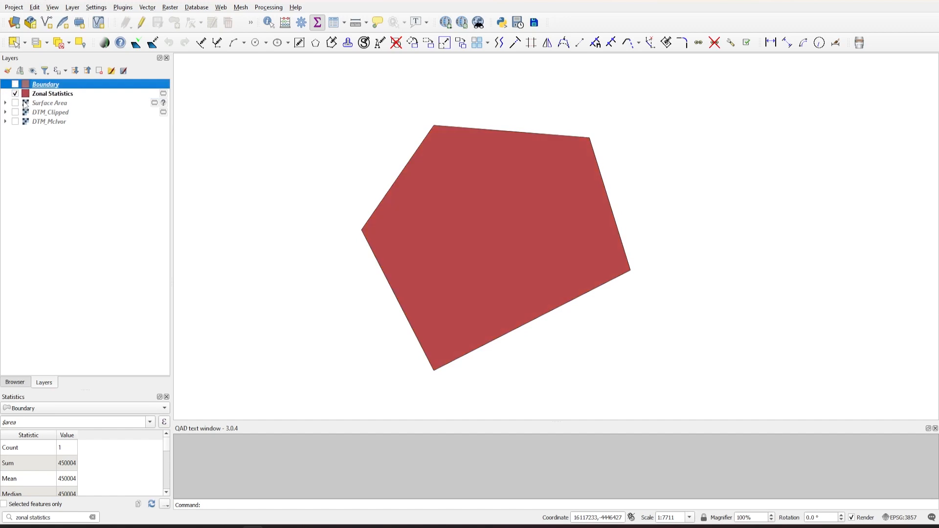
Open the Zonal Statistics layer's attribute table and check the _sum value against the Boundary layer's area statistics.
left_click(48, 93)
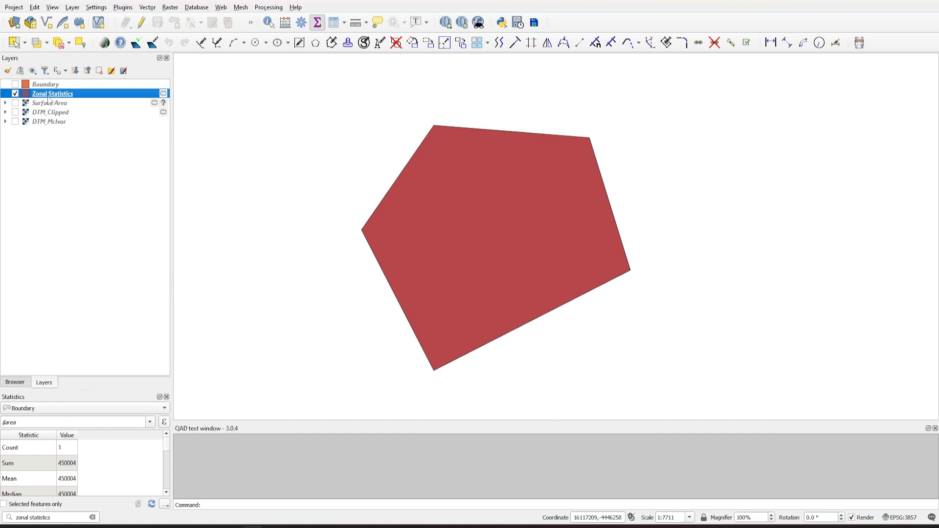
left_click(334, 22)
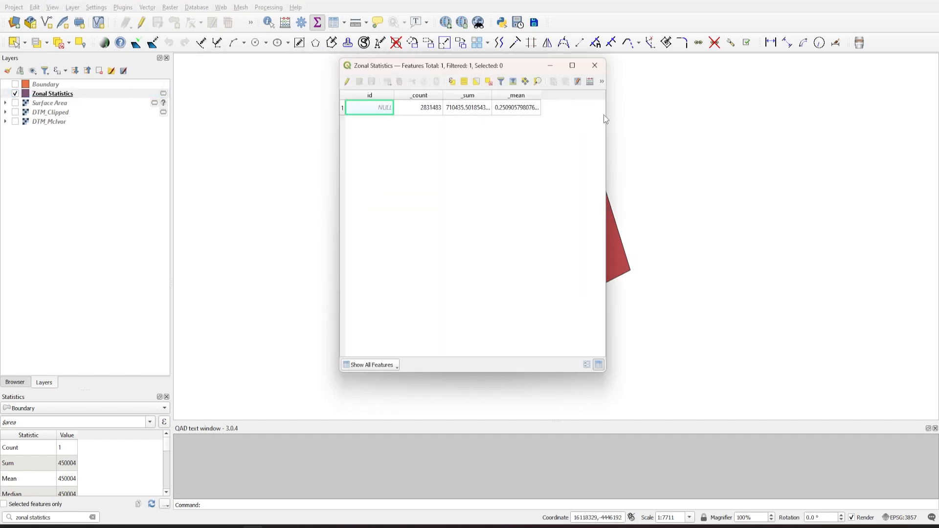
left_click_drag(605, 119, 652, 119)
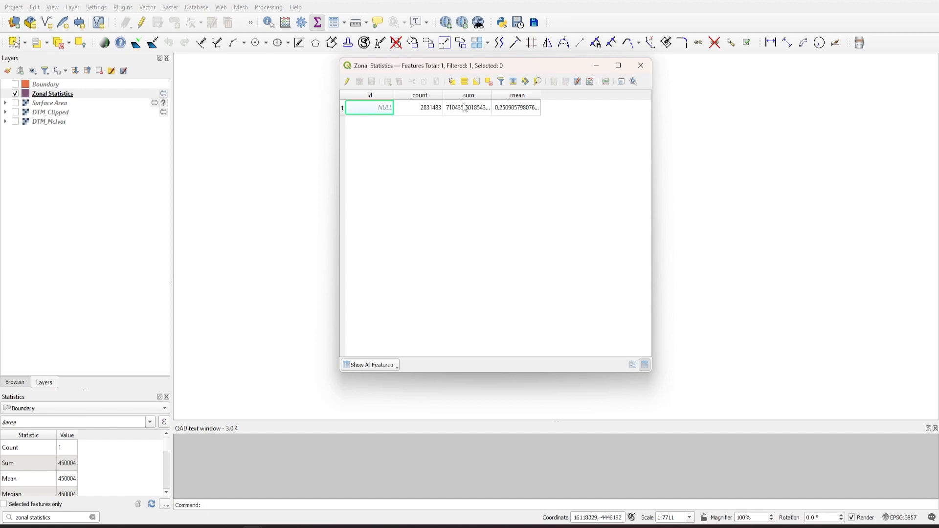
left_click(467, 114)
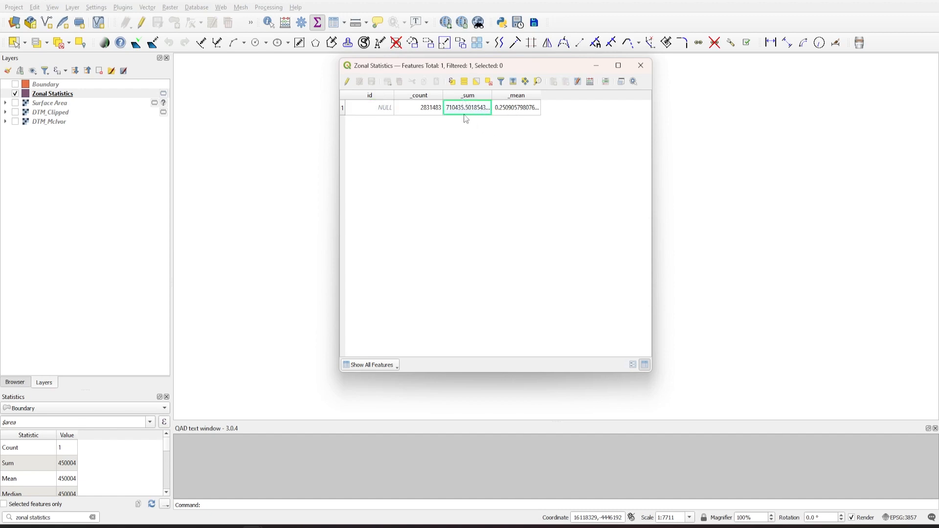
left_click_drag(476, 67, 718, 80)
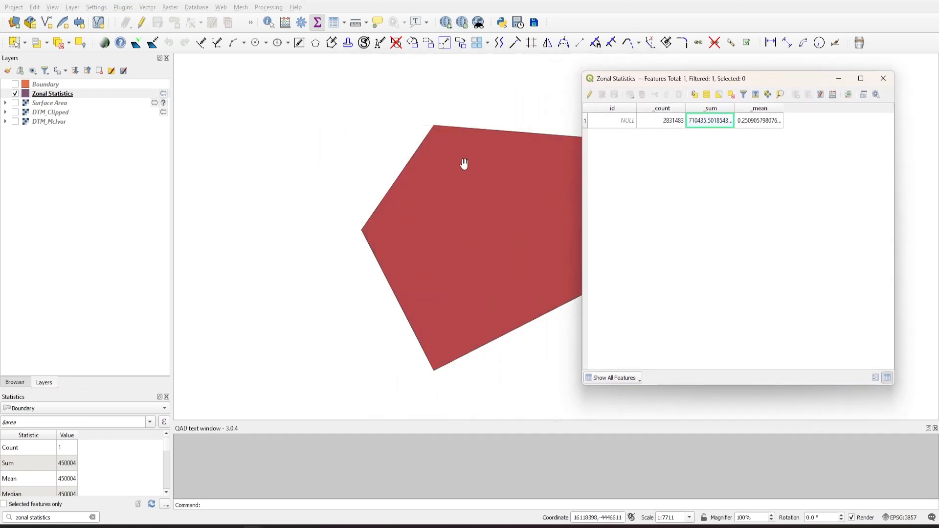
Make the DTM_Clipped layer visible with Surface Area hidden, and reopen the Zonal Statistics attribute table to review the _sum value.
left_click(16, 103)
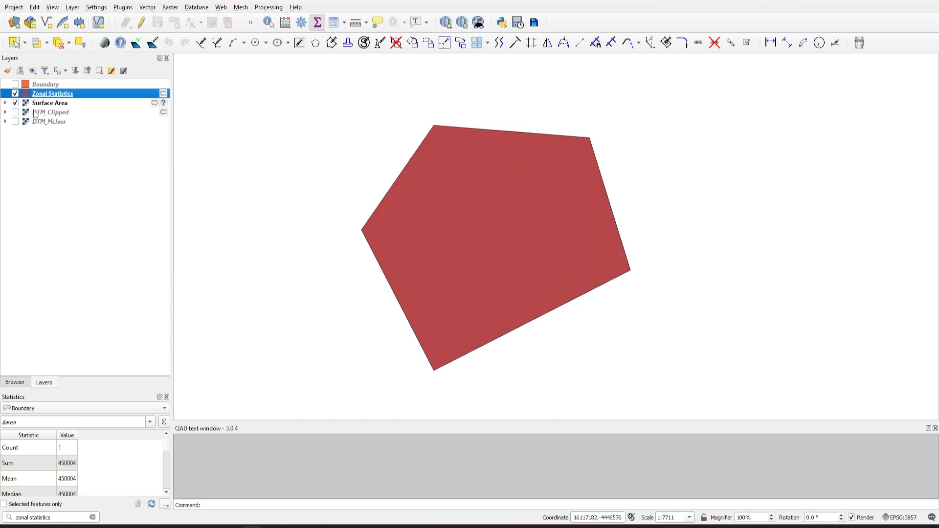
left_click(15, 112)
left_click(15, 102)
left_click(334, 23)
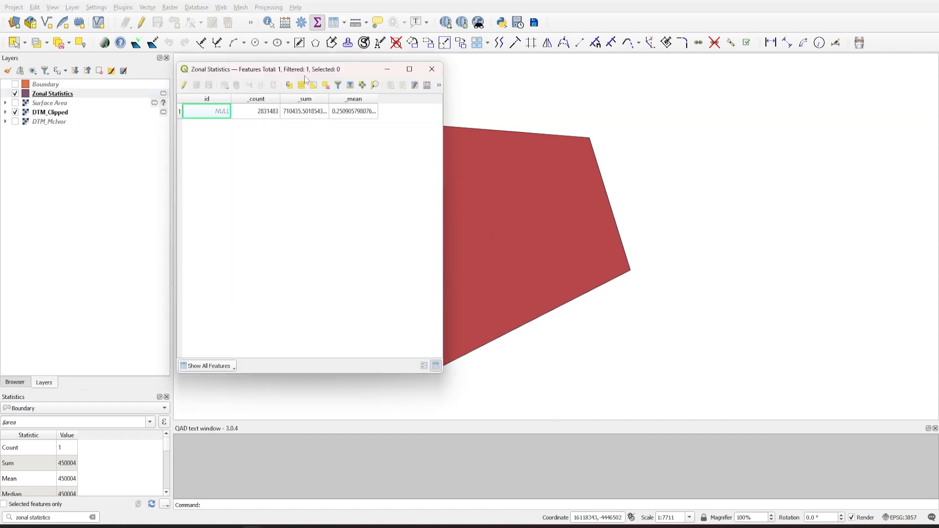
left_click(292, 116)
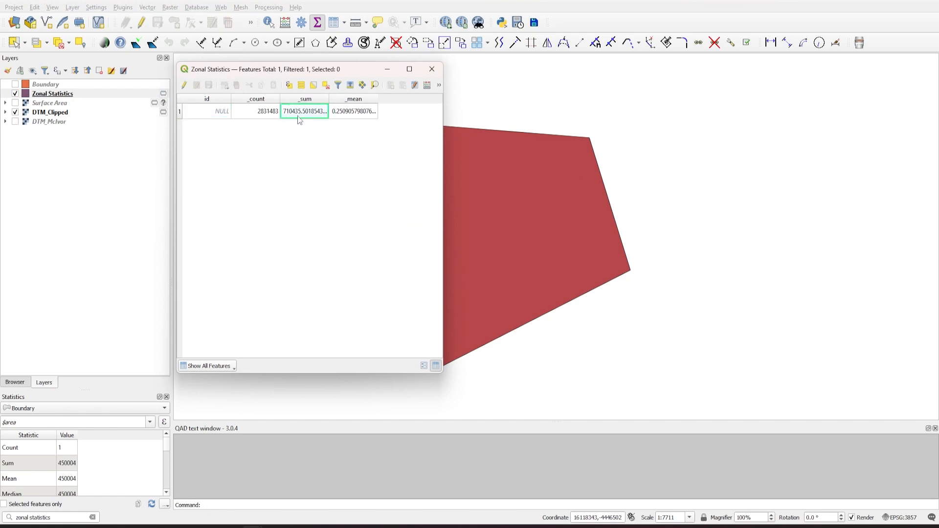